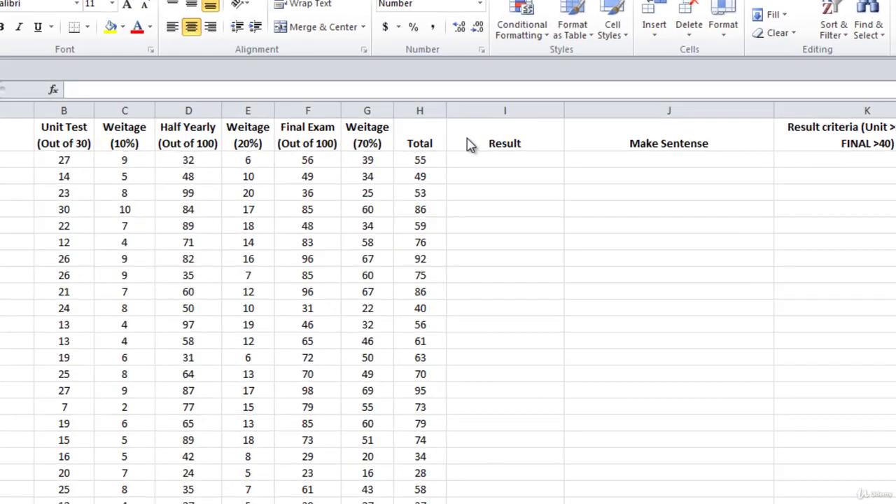
# Enter the formula =H2<40 in I2 to test whether the first total is below 40
pyautogui.click(498, 174)
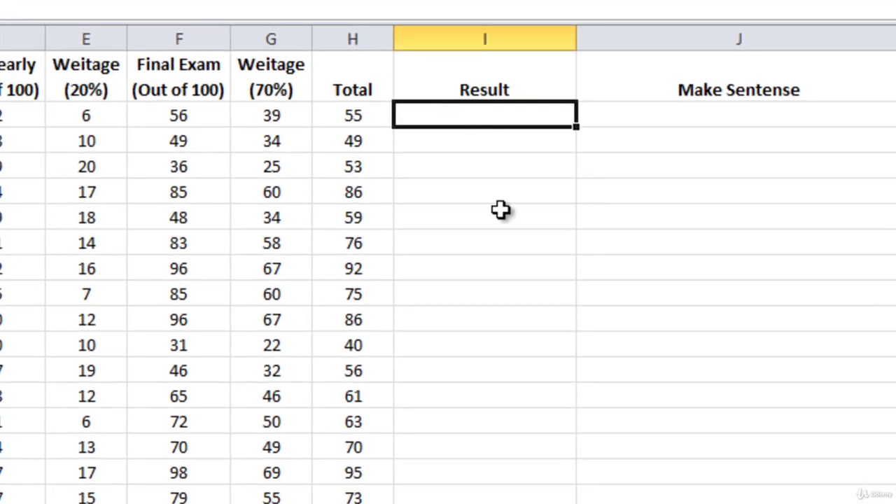
pyautogui.write('=')
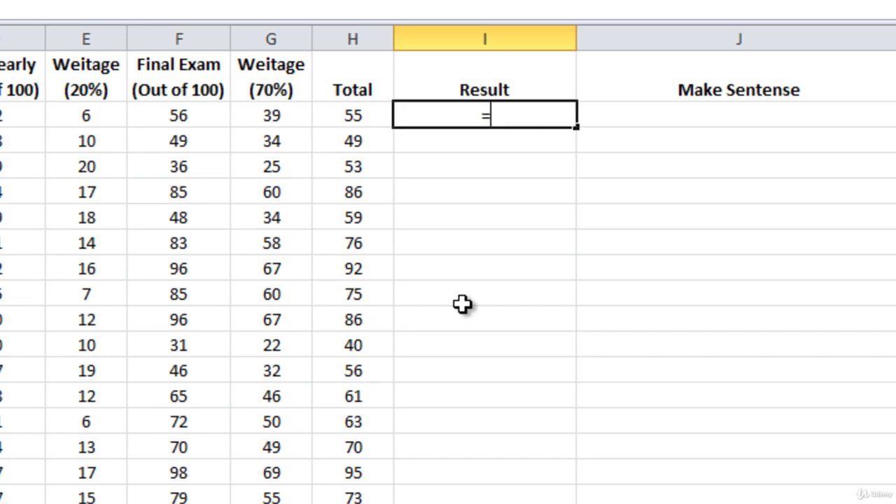
pyautogui.click(364, 116)
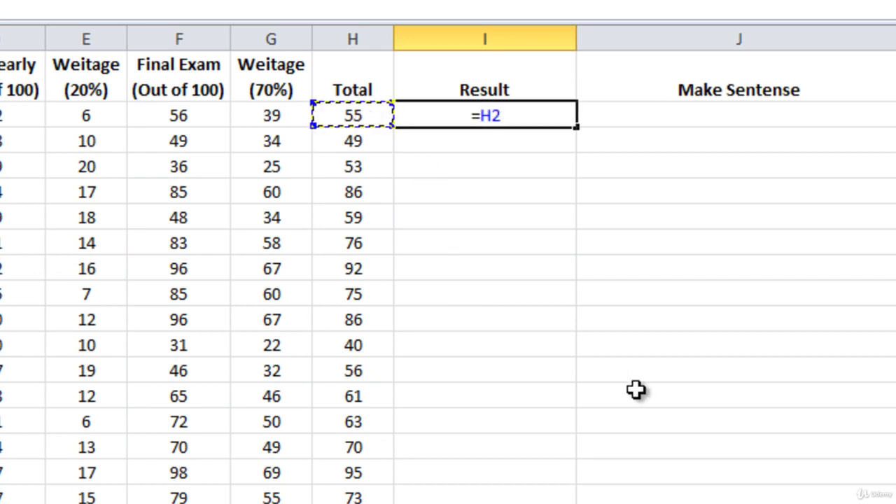
pyautogui.write('<40')
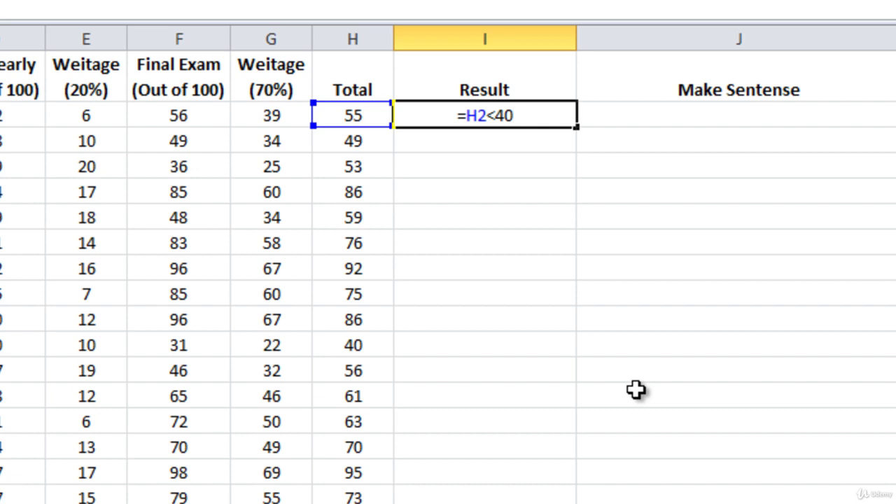
pyautogui.press('Return')
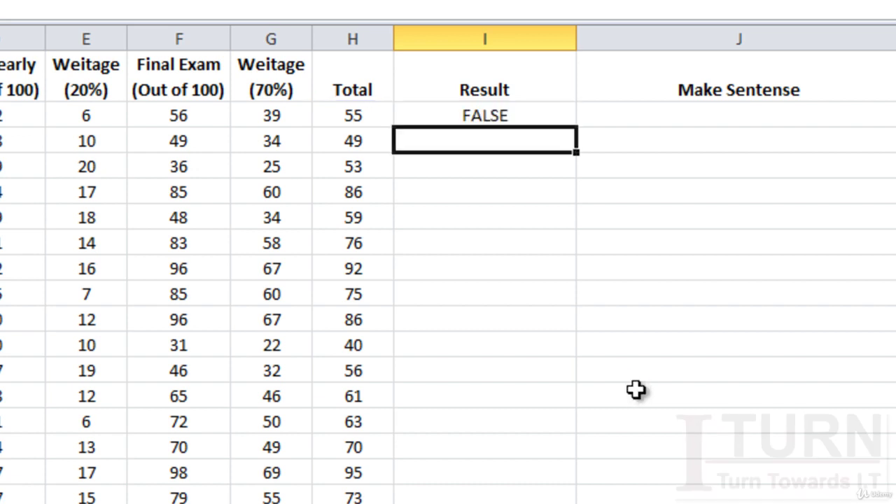
# Enter the formula =H3>40 in I3 to test whether the second total is above 40
pyautogui.write('=')
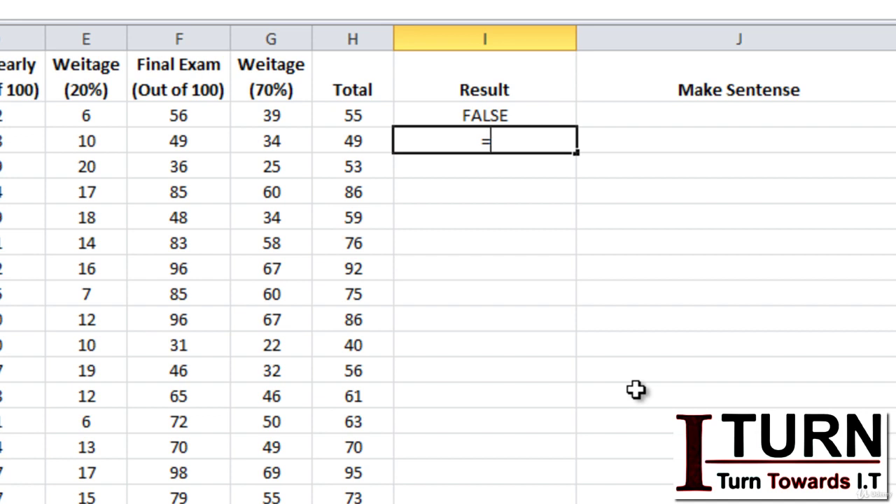
pyautogui.press('Left')
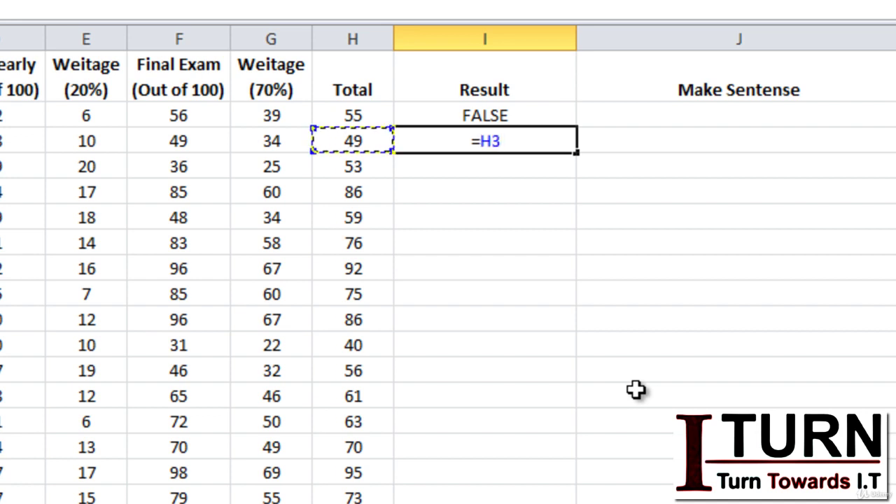
pyautogui.write('>40')
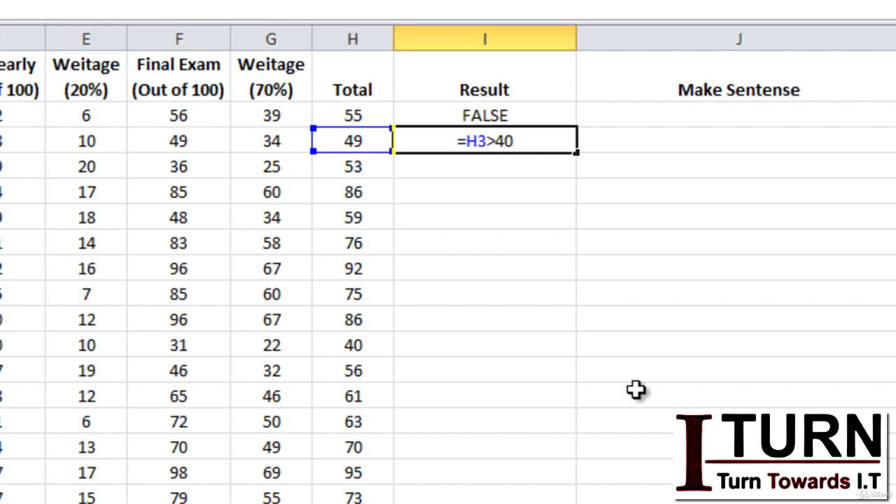
pyautogui.press('Return')
# Enter the formula =F4=36 in I4 to test whether the final exam mark equals 36
pyautogui.write('=')
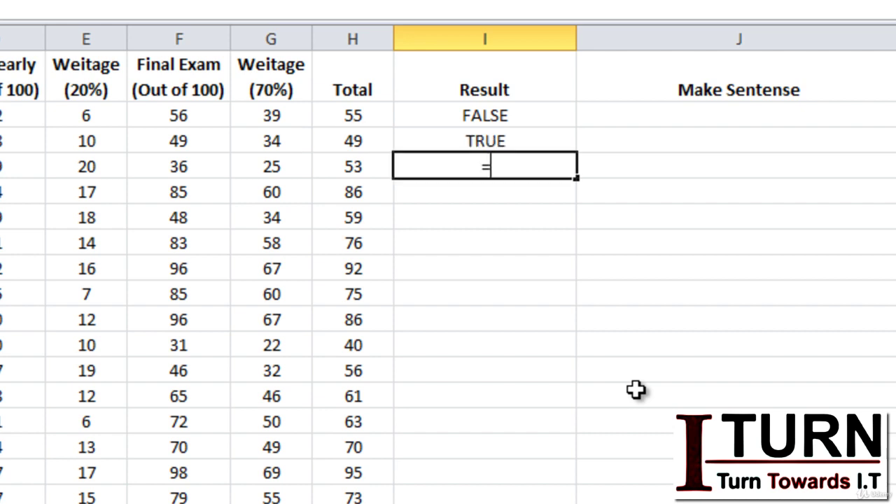
pyautogui.press('Left')
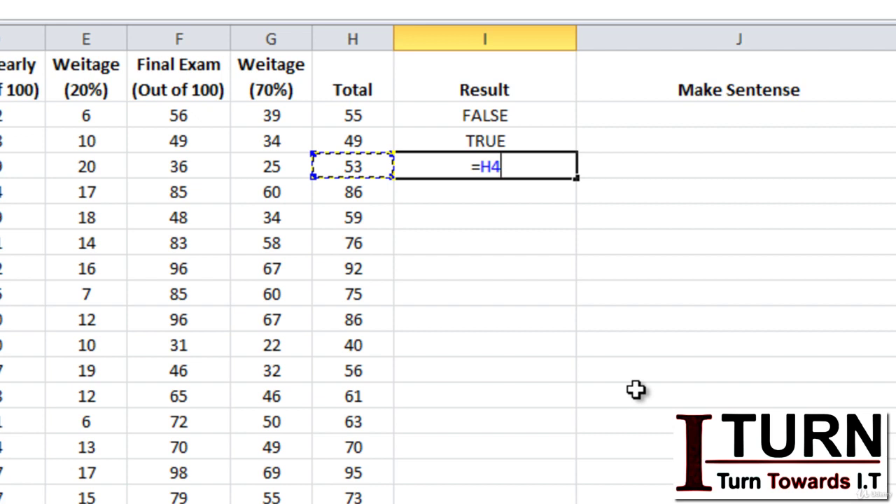
pyautogui.press('Left')
pyautogui.press('Left')
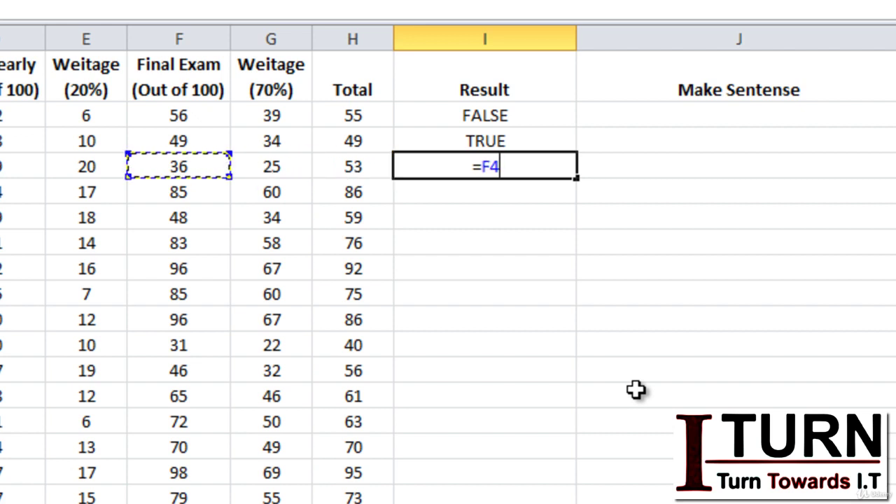
pyautogui.write('=36')
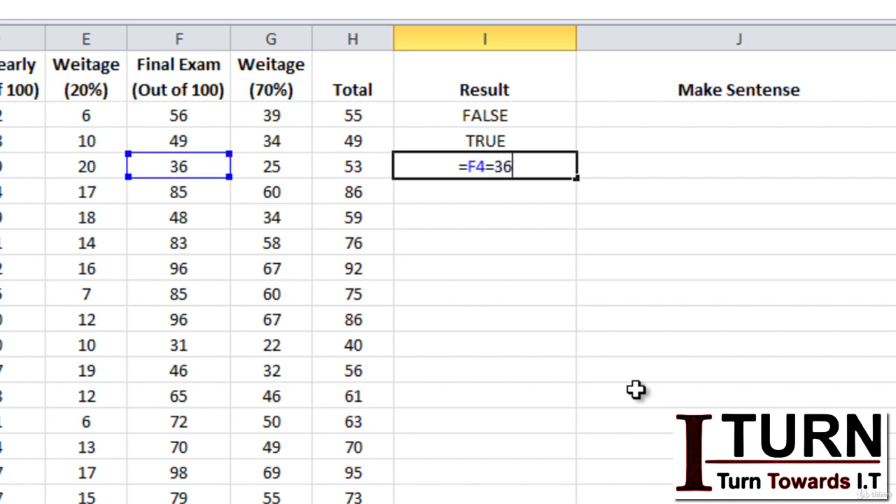
pyautogui.press('Return')
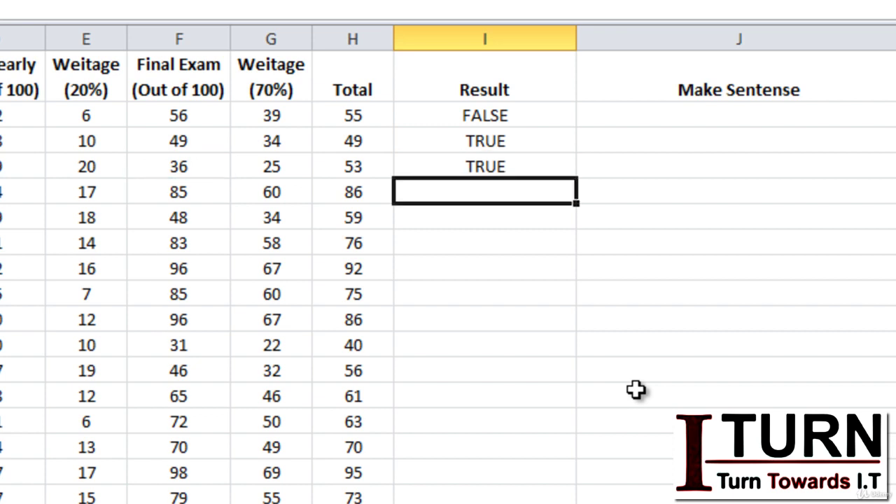
# Enter the formula =F5<>85 in I5 to test whether the final exam mark differs from 85
pyautogui.write('=')
pyautogui.press('Left')
pyautogui.press('Left')
pyautogui.press('Left')
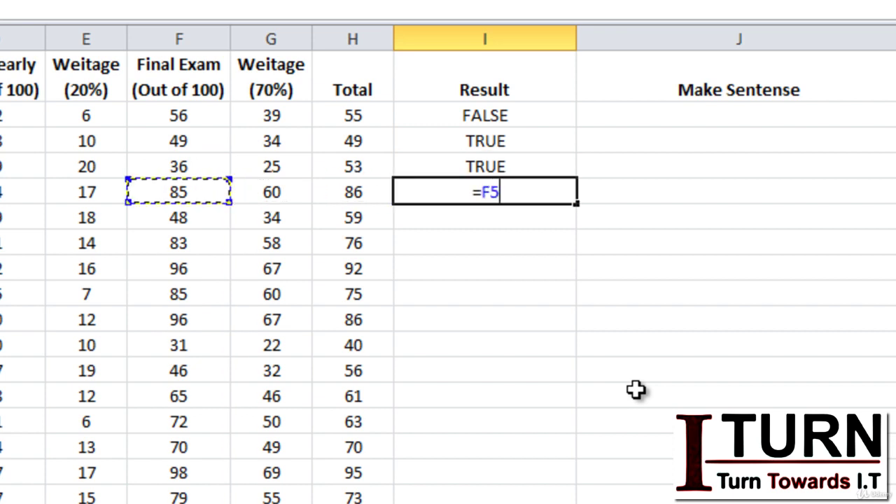
pyautogui.write('<>')
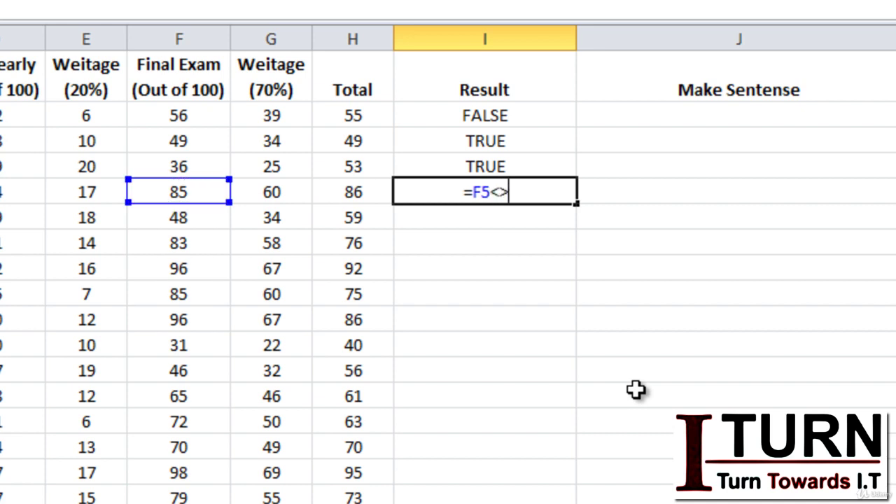
pyautogui.write('85')
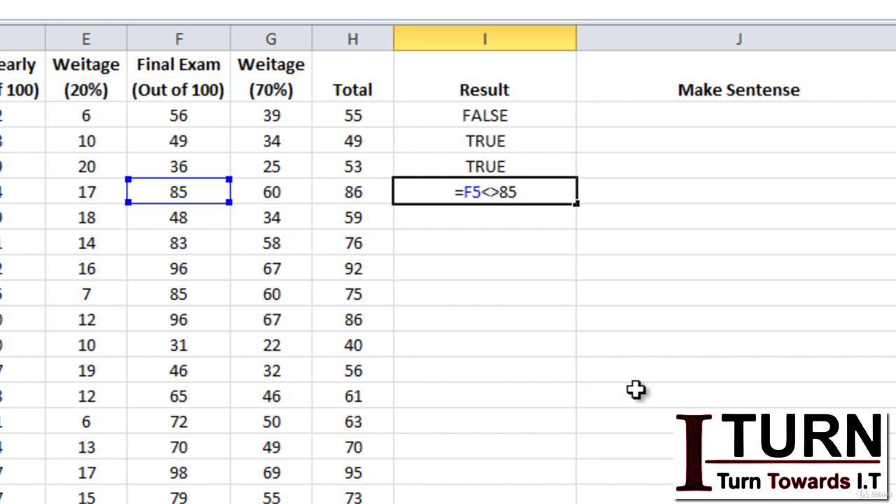
pyautogui.press('Return')
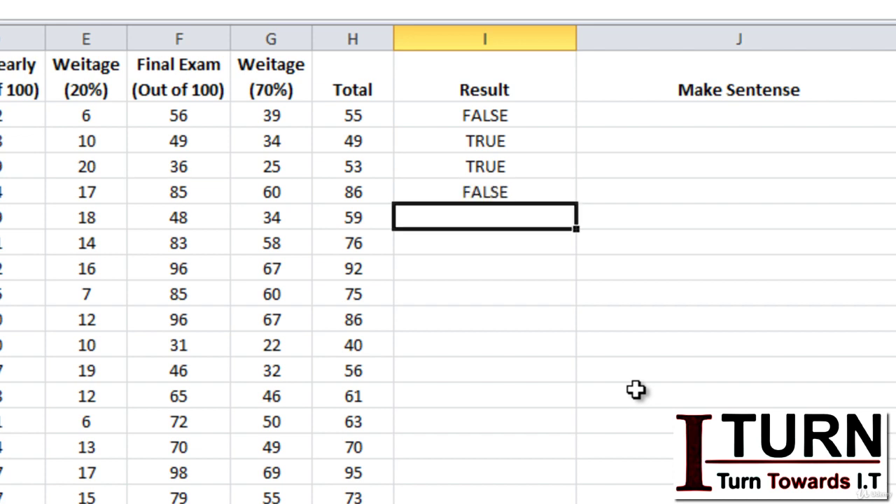
pyautogui.press('Up')
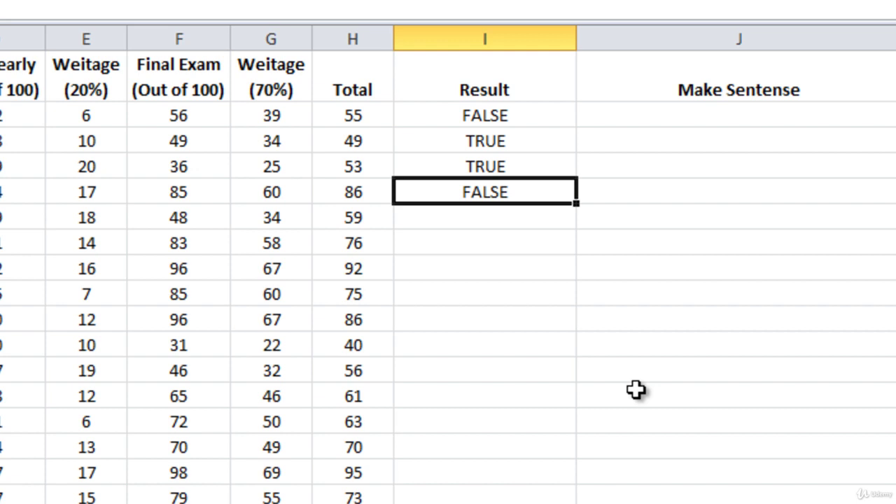
# Decrease the decimal places shown for the total in H2 so it displays as a whole number
pyautogui.click(368, 117)
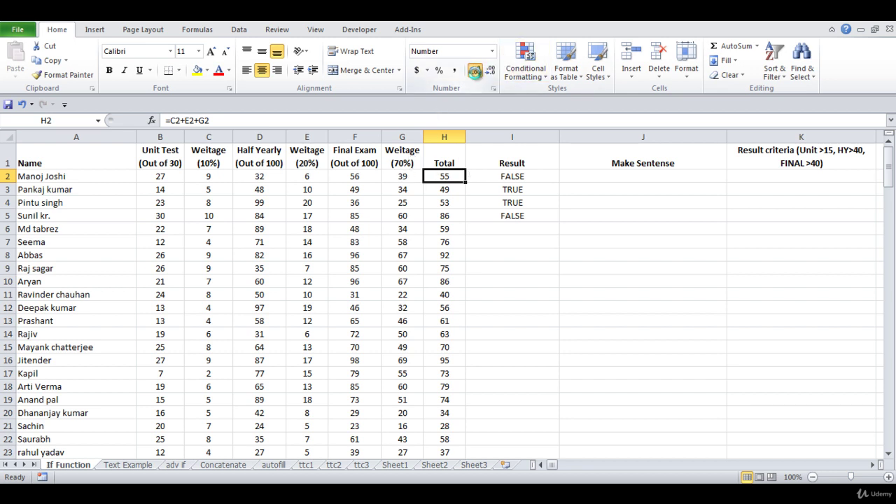
pyautogui.click(489, 72)
pyautogui.click(489, 72)
pyautogui.click(491, 73)
pyautogui.click(490, 73)
pyautogui.click(518, 246)
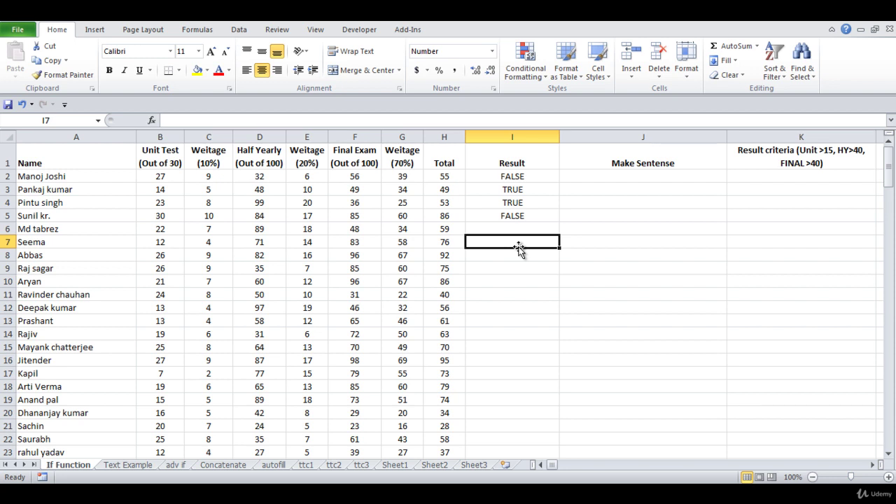
# Clear the four test formulas from I2:I5 in the Result column
pyautogui.click(512, 177)
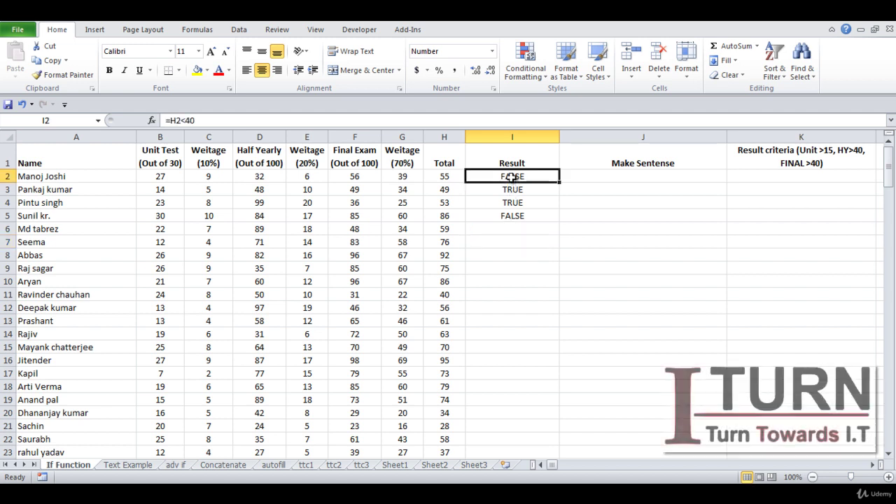
pyautogui.moveTo(512, 177); pyautogui.dragTo(513, 217)
pyautogui.press('Delete')
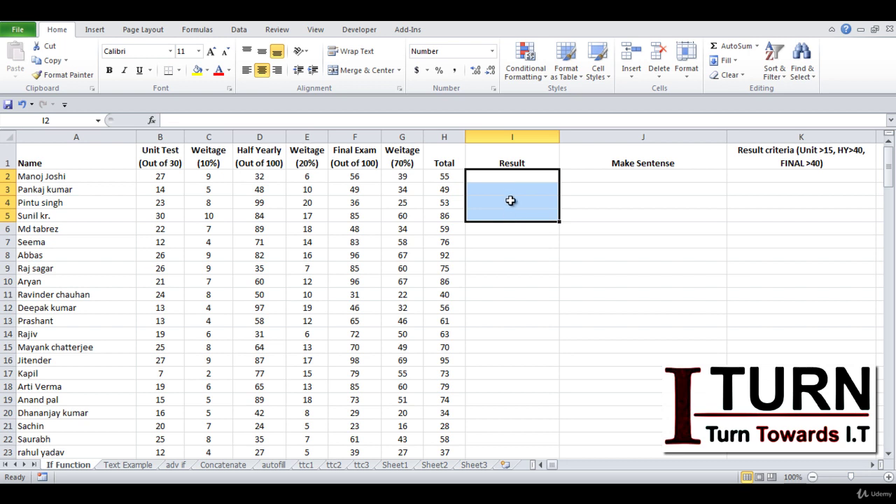
# Enter =F2=>56 in I2 to test whether the final exam mark is greater than or equal to 56
pyautogui.click(502, 178)
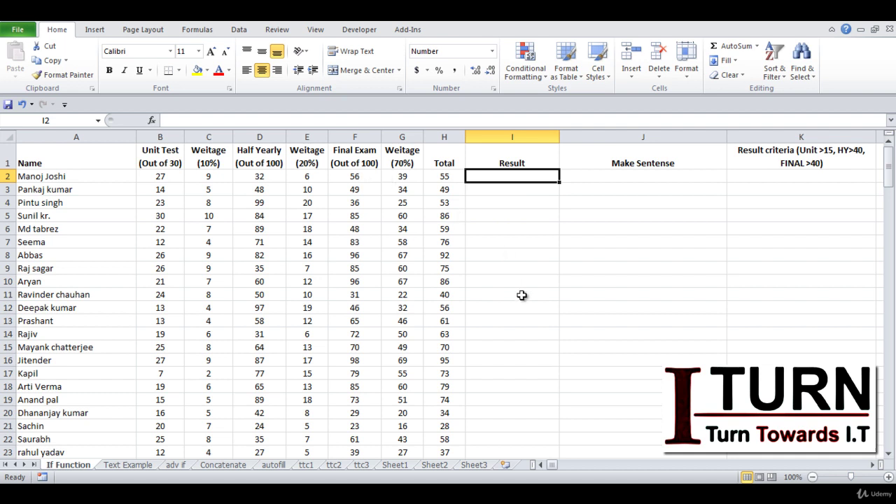
pyautogui.write('=')
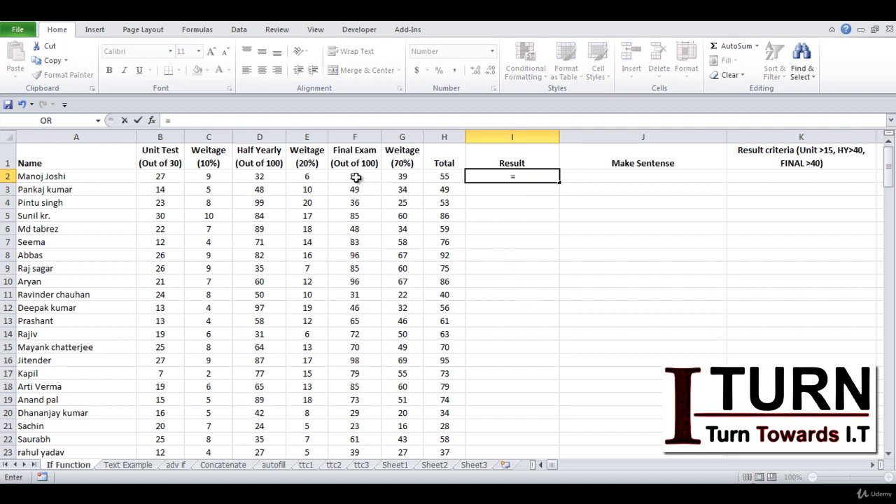
pyautogui.click(356, 178)
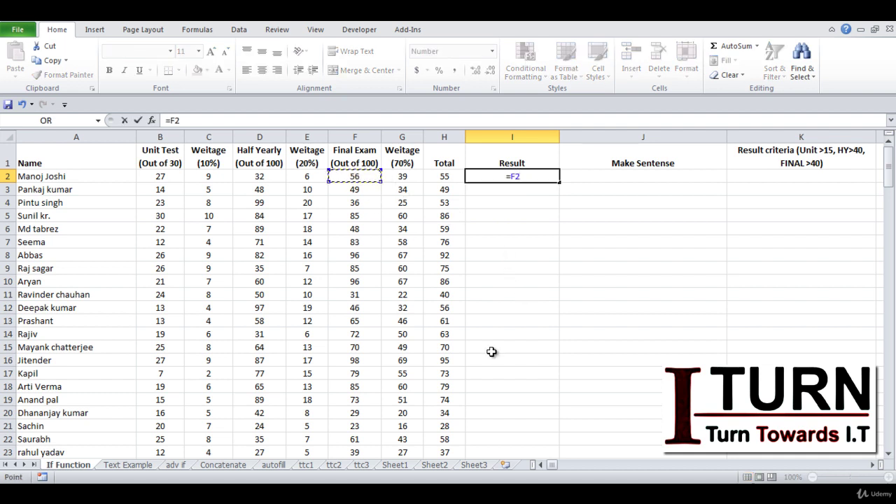
pyautogui.write('=>56')
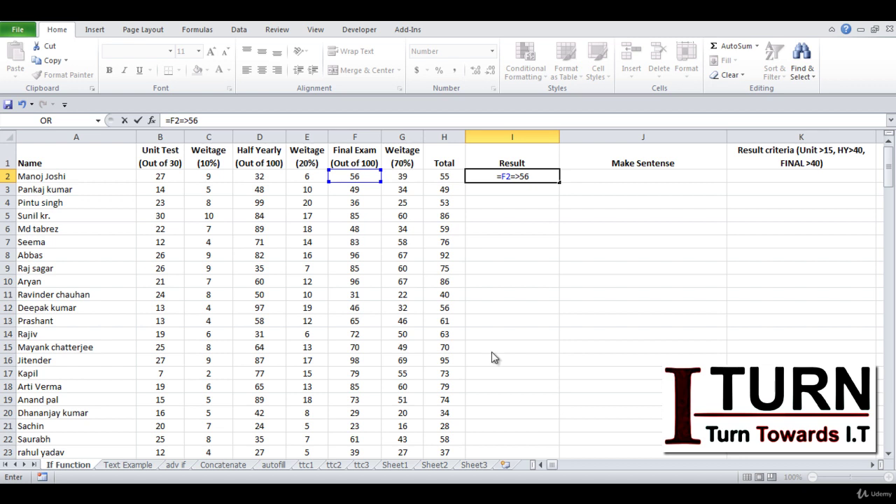
pyautogui.press('Return')
pyautogui.press('Return')
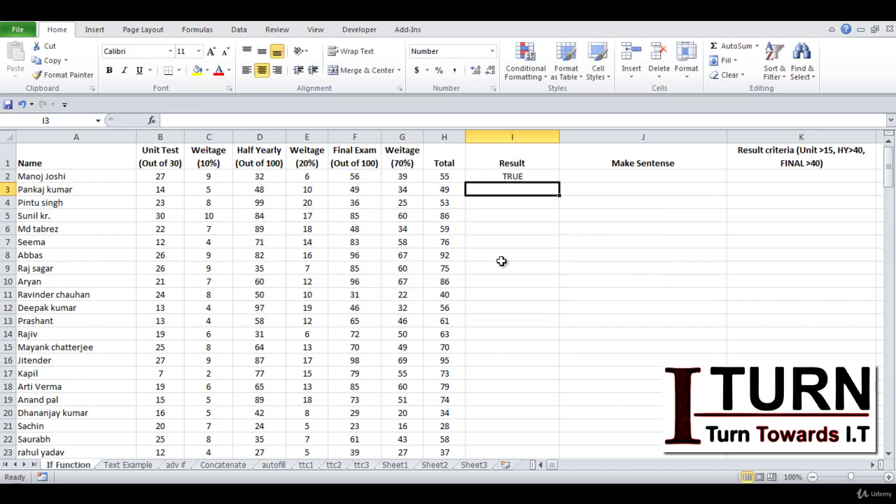
# Clear the greater-than-or-equal test formula from I2
pyautogui.click(527, 177)
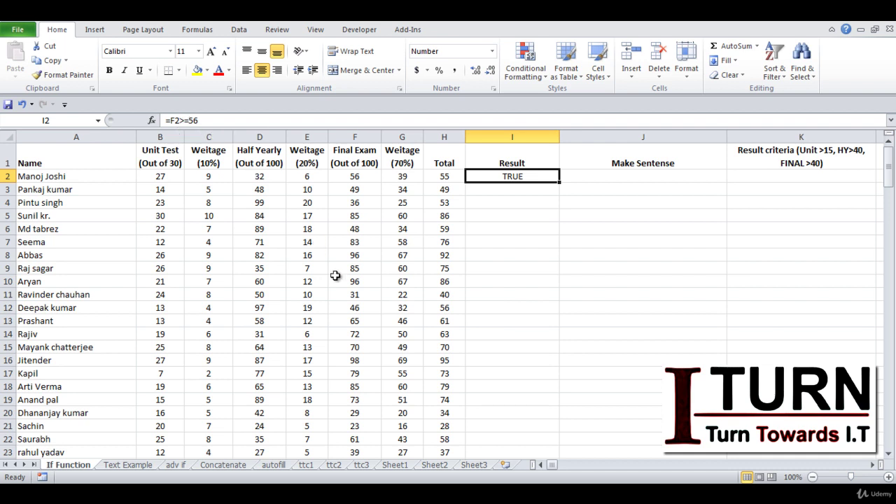
pyautogui.press('Delete')
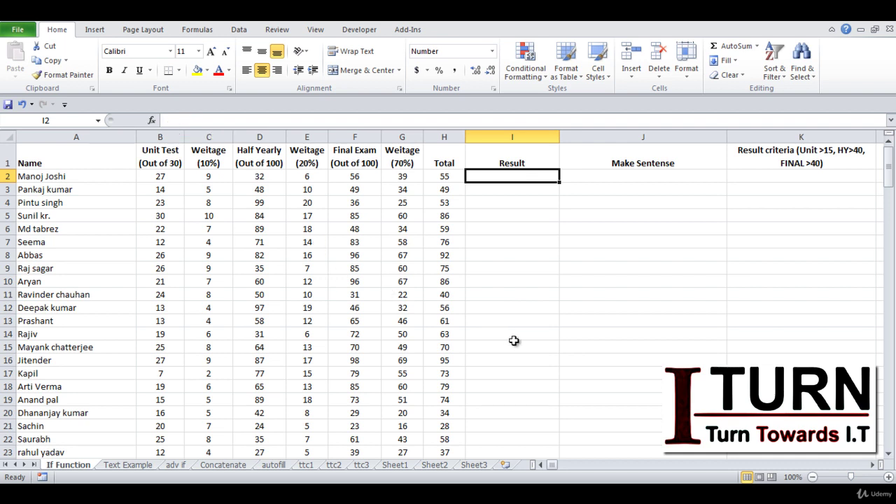
pyautogui.click(516, 255)
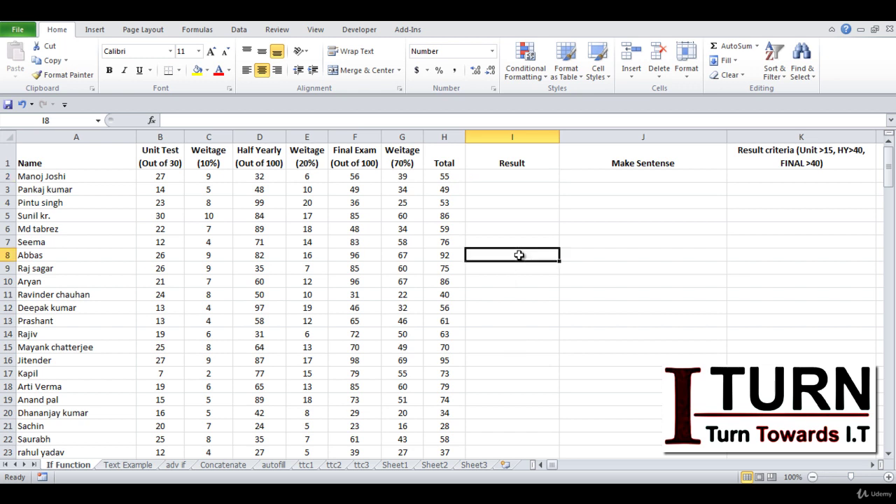
# Enter the logical test =H2<40 in I2, comparing the first student's total with 40
pyautogui.click(501, 175)
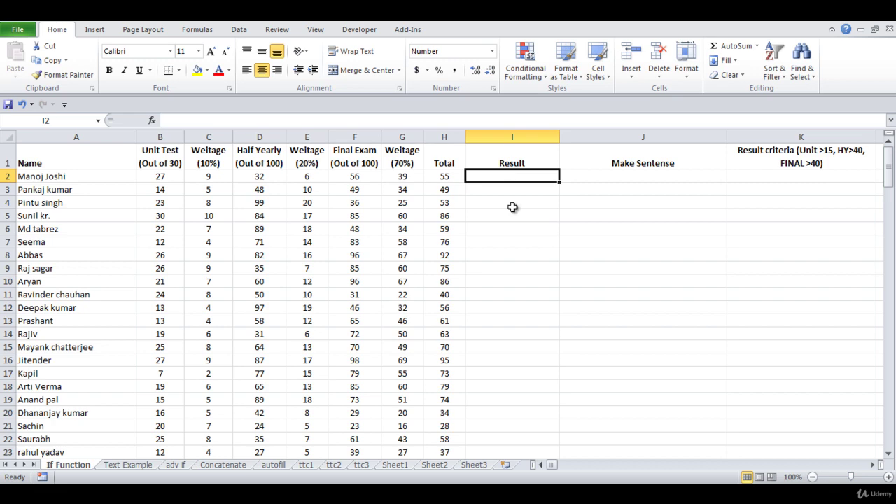
pyautogui.write('=')
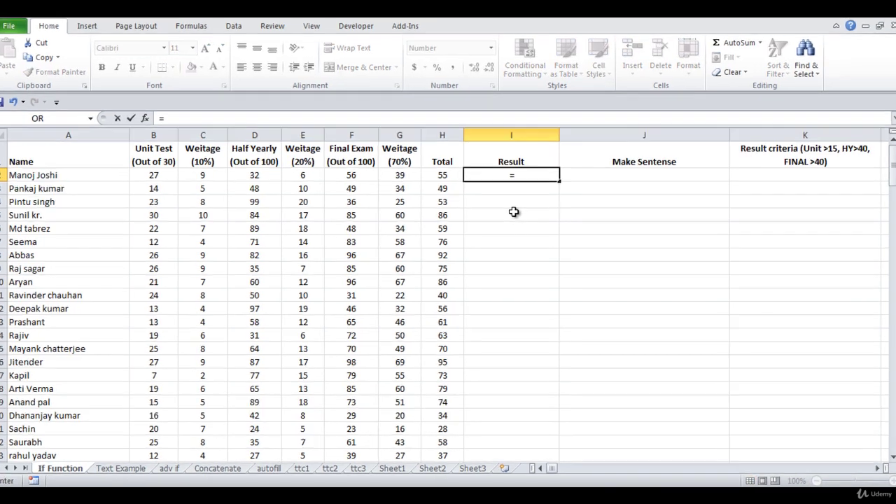
pyautogui.press('Left')
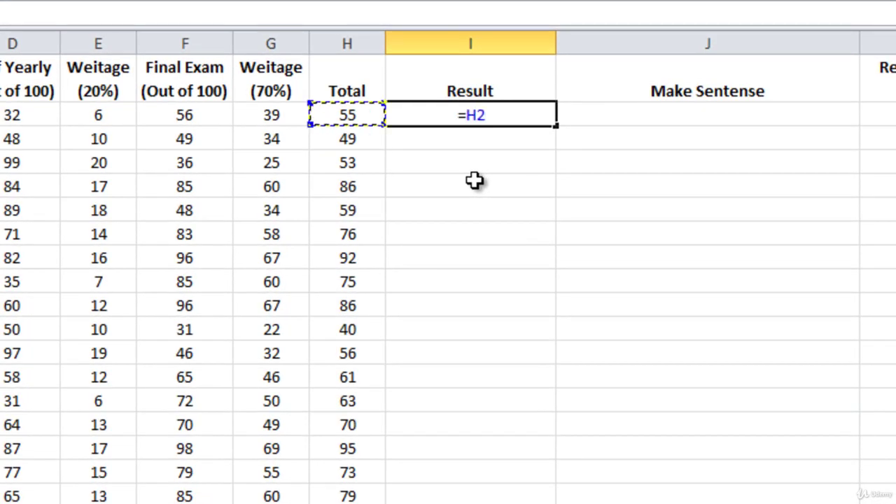
pyautogui.write('<40')
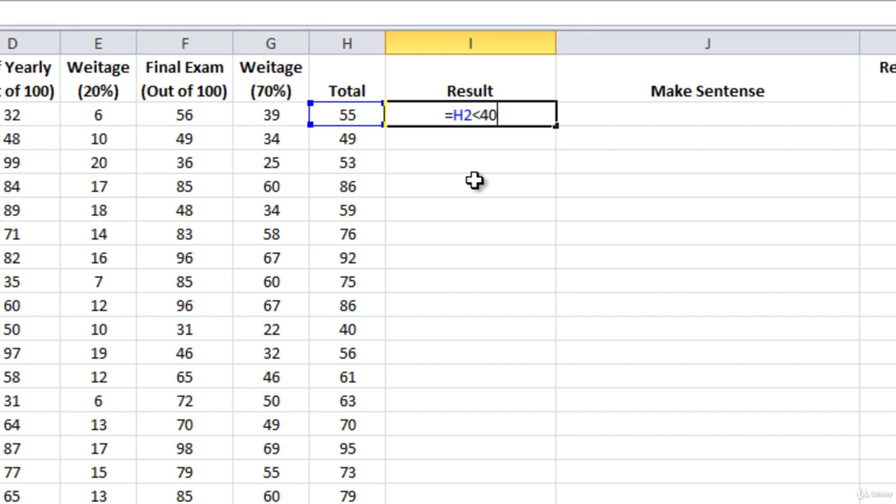
pyautogui.press('Return')
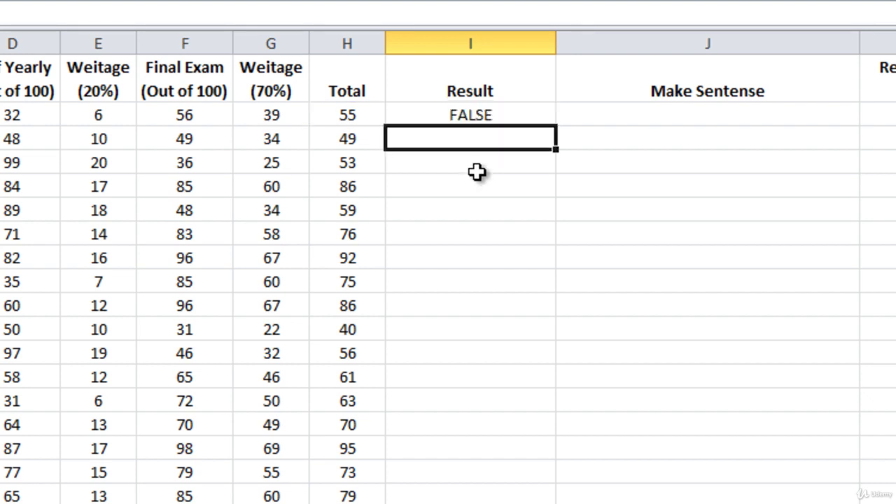
# Fill the H2<40 test from I2 down the Result column and check the totals of students evaluated as TRUE
pyautogui.click(522, 119)
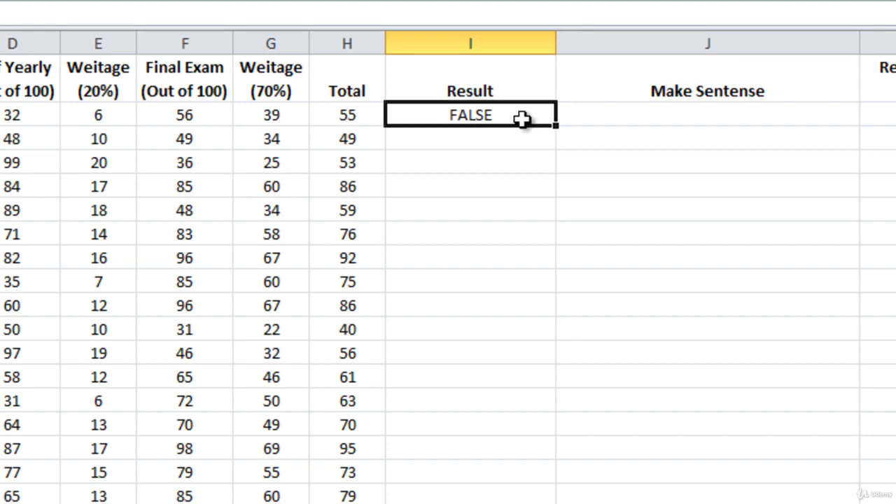
pyautogui.doubleClick(558, 129)
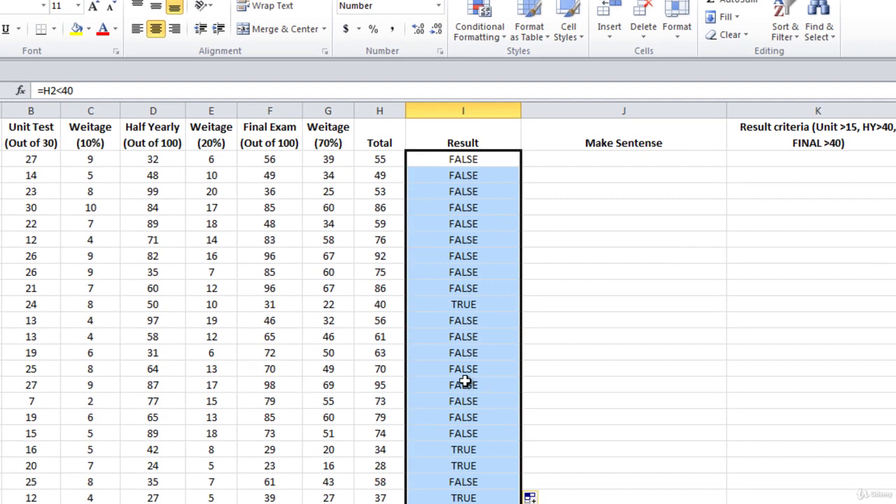
pyautogui.click(459, 449)
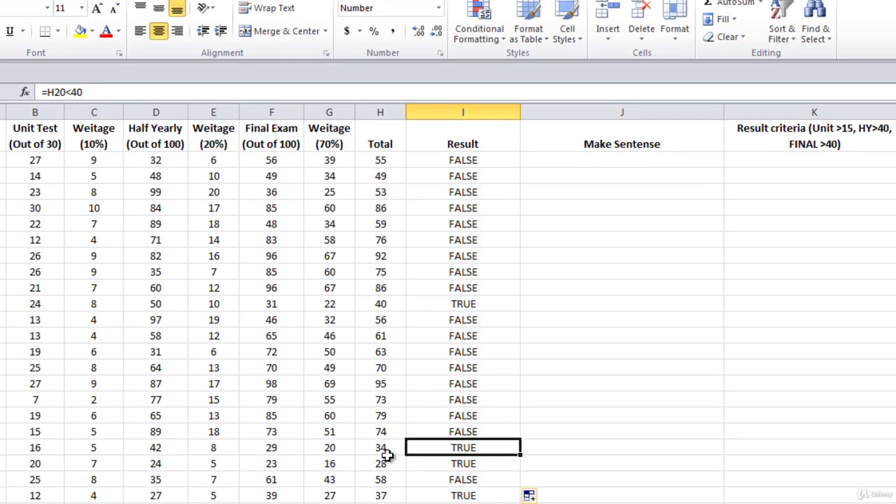
pyautogui.click(387, 463)
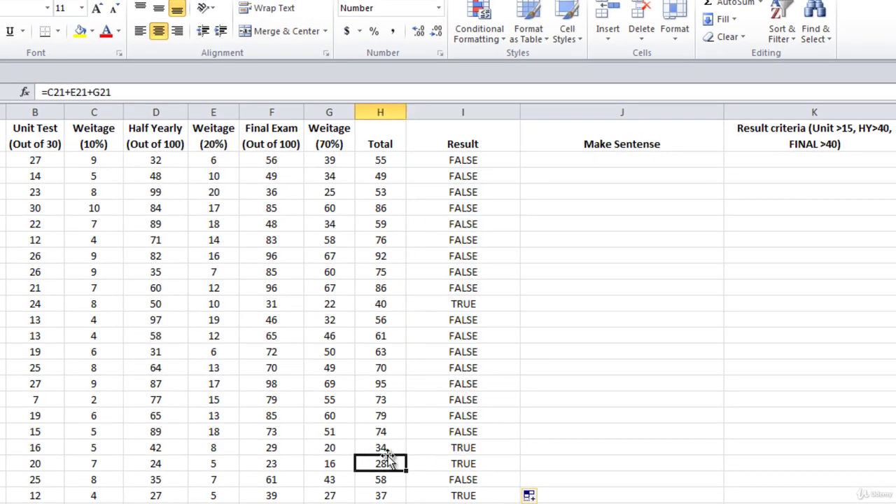
pyautogui.click(382, 448)
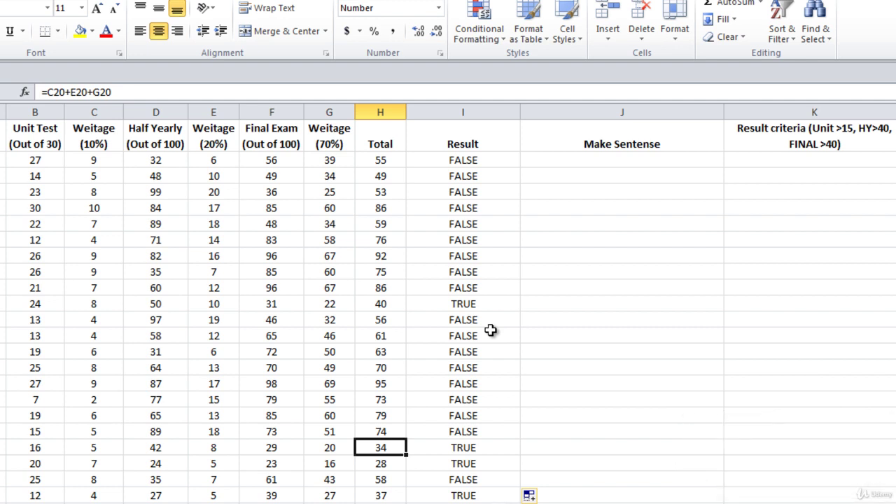
# Clear all the less-than-40 test formulas from the Result column, starting at I2
pyautogui.click(467, 161)
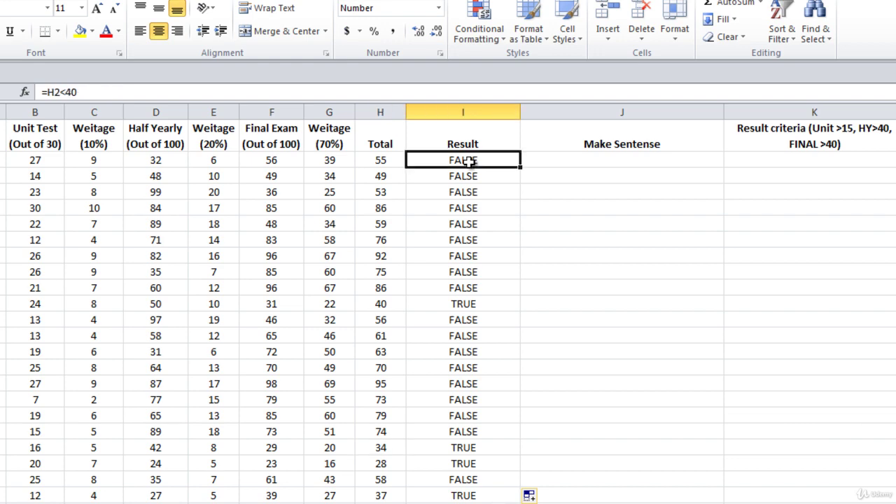
pyautogui.hotkey('ctrl', 'shift', 'Down')
pyautogui.press('Delete')
pyautogui.scroll(10, 470, 164)
# Begin an IF formula in I2 with the logical test H2<40 on the first student's total
pyautogui.click(442, 160)
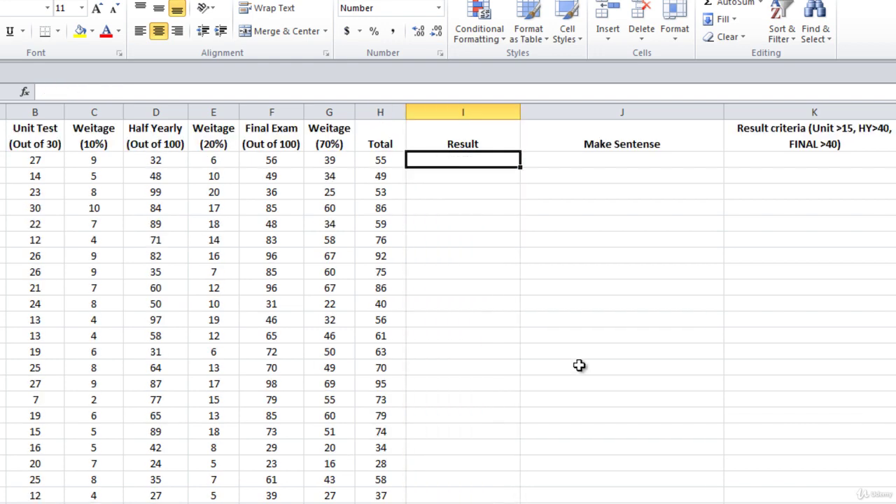
pyautogui.write('=if')
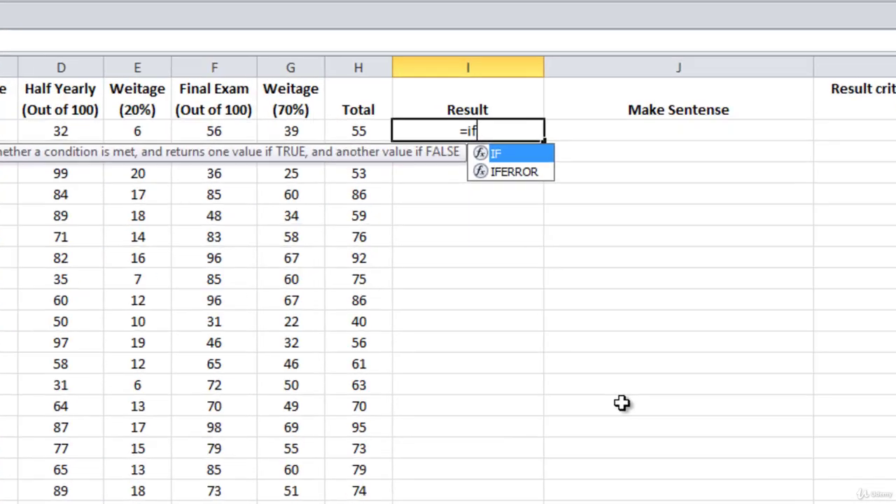
pyautogui.press('Tab')
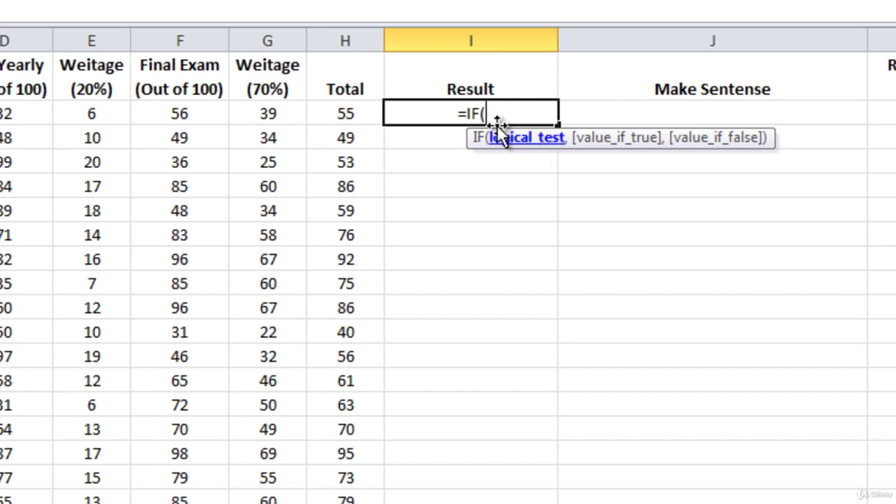
pyautogui.click(347, 114)
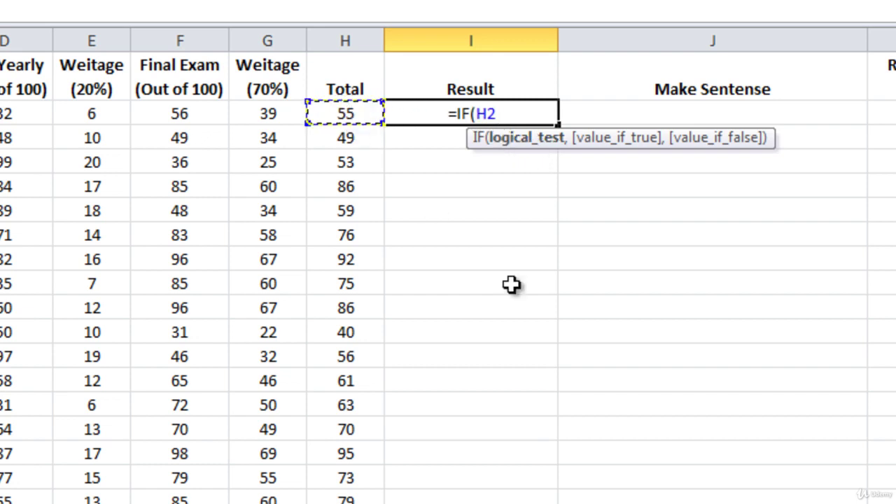
pyautogui.write('<')
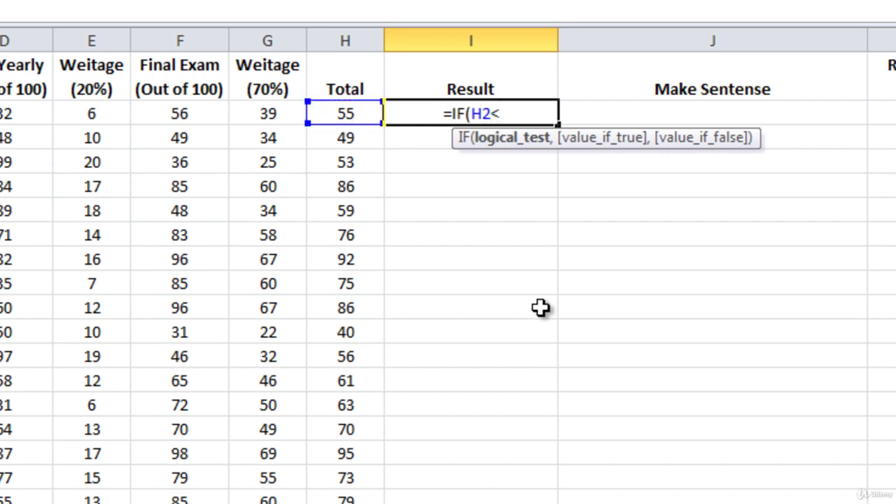
pyautogui.write('40')
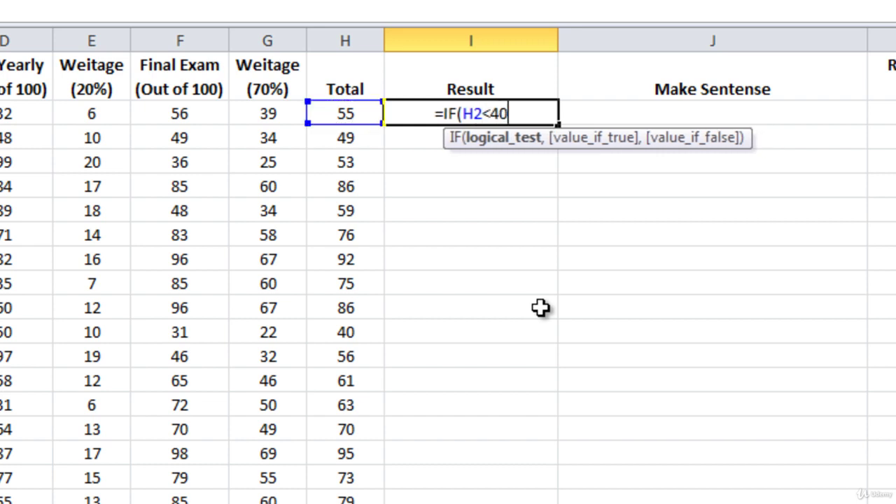
# Complete the IF formula with "Fail" as the true value and "Pass" as the false value, and fill it down the Result column
pyautogui.write(',')
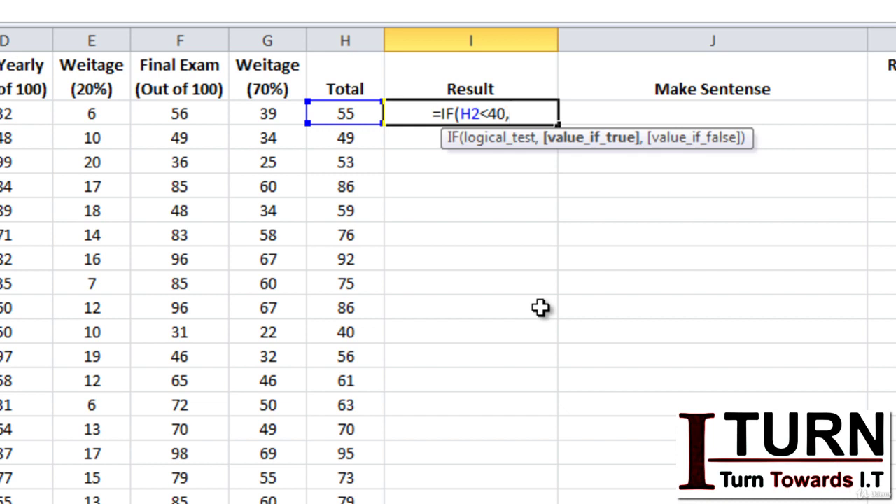
pyautogui.write('"Fa')
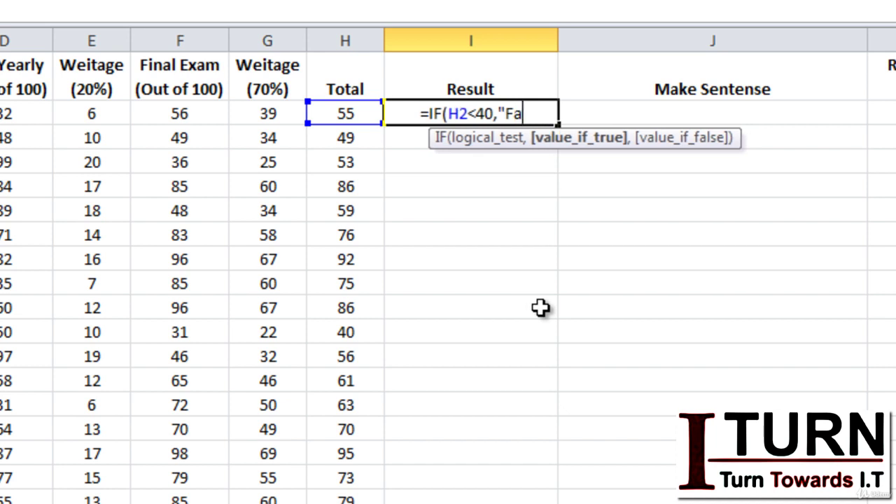
pyautogui.write('il",')
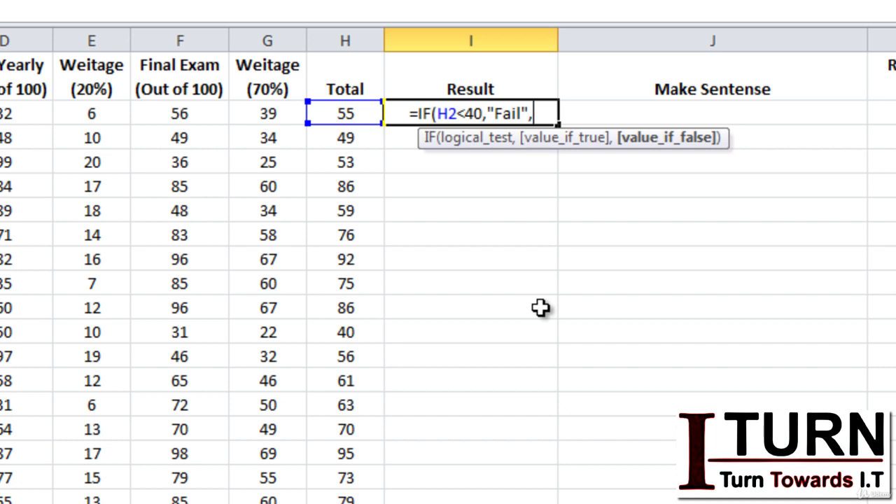
pyautogui.write('"')
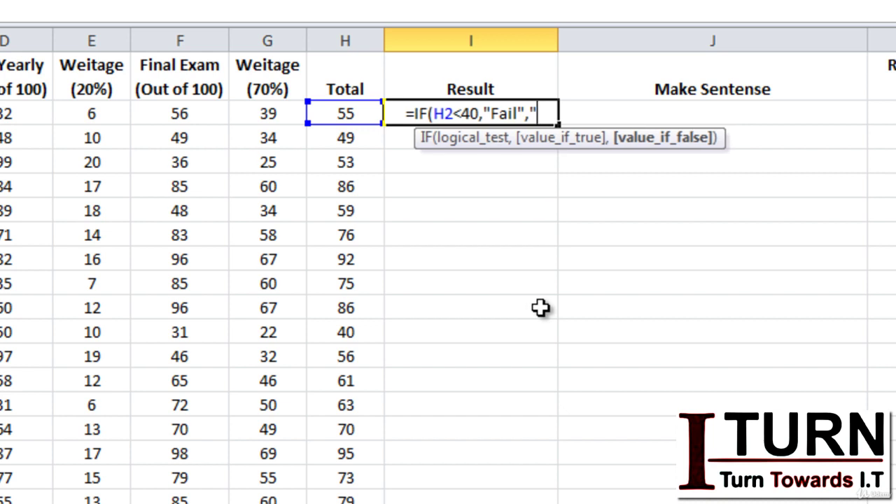
pyautogui.write('Pass"')
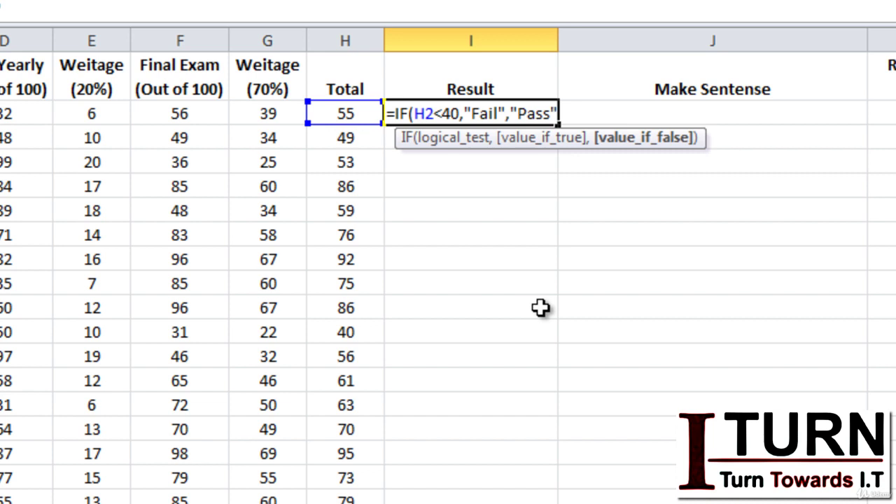
pyautogui.write(')')
pyautogui.press('Return')
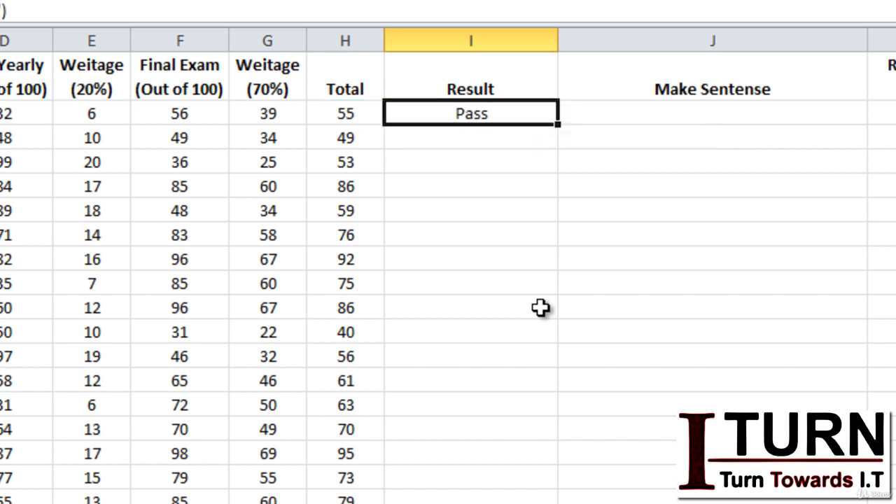
pyautogui.click(538, 116)
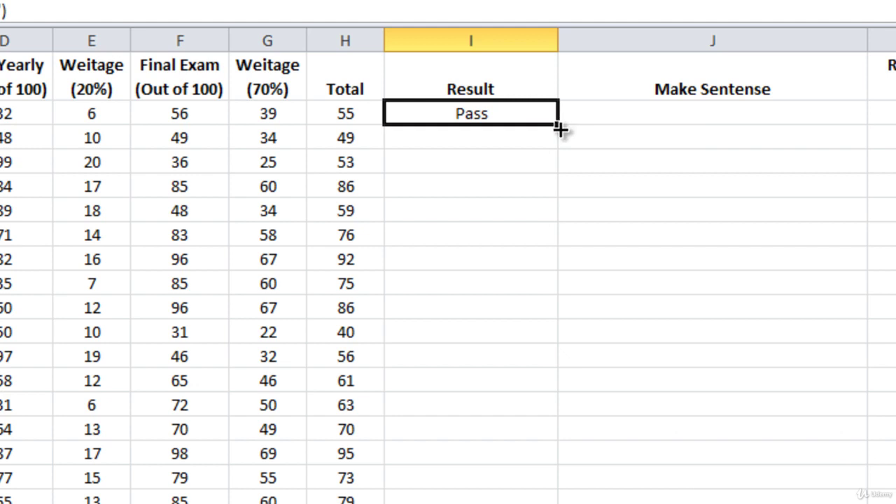
pyautogui.doubleClick(560, 129)
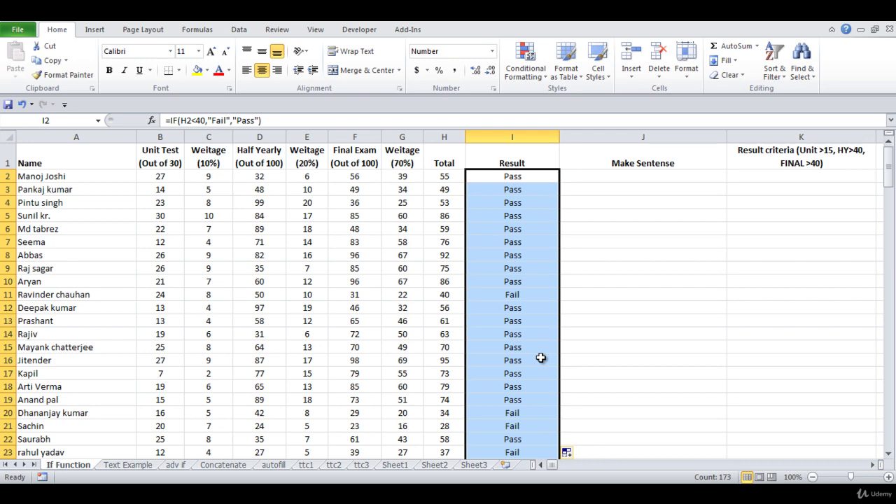
# Enter NE in J2 of the Make Sentense column as the sample outcome for totals below 70
pyautogui.click(643, 176)
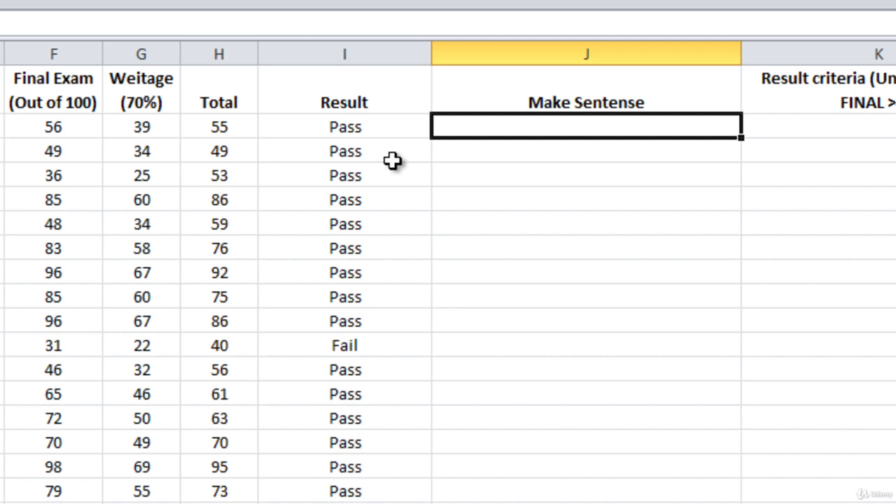
pyautogui.write('NE')
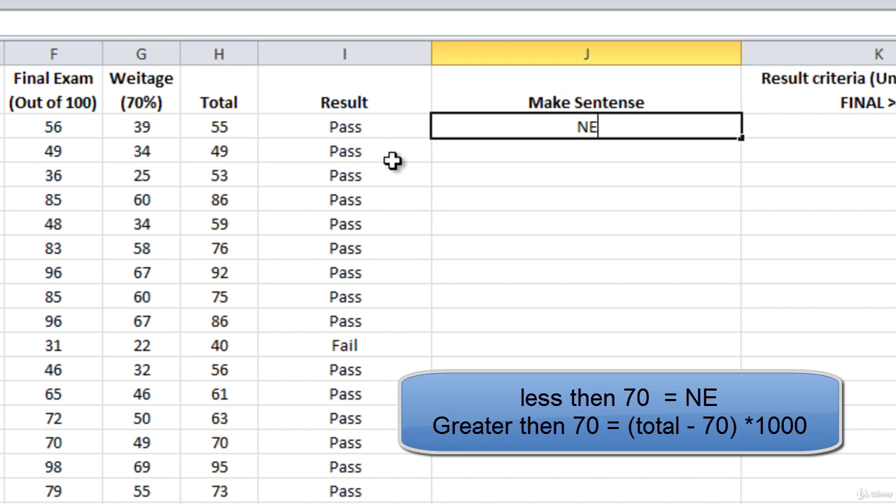
pyautogui.press('Return')
pyautogui.press('Up')
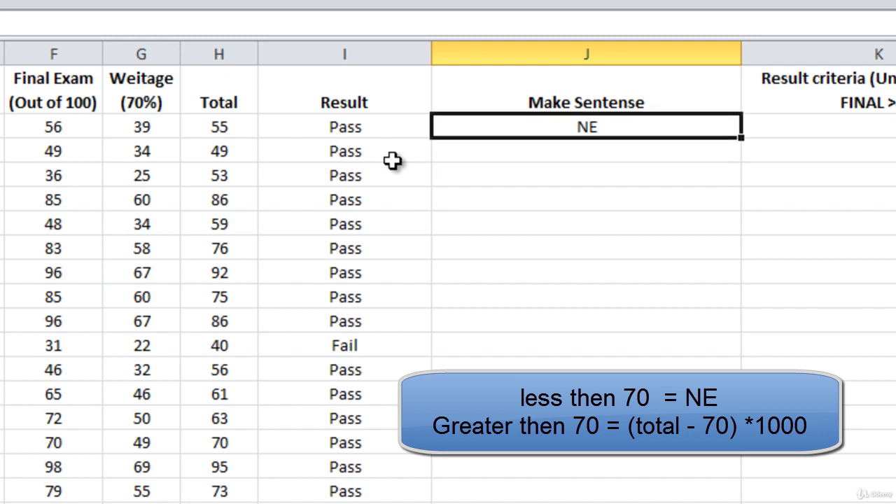
# Enter the sample calculation values 74, 4 and 4000 in J3, J4 and J5 of the Make Sentense column
pyautogui.press('Down')
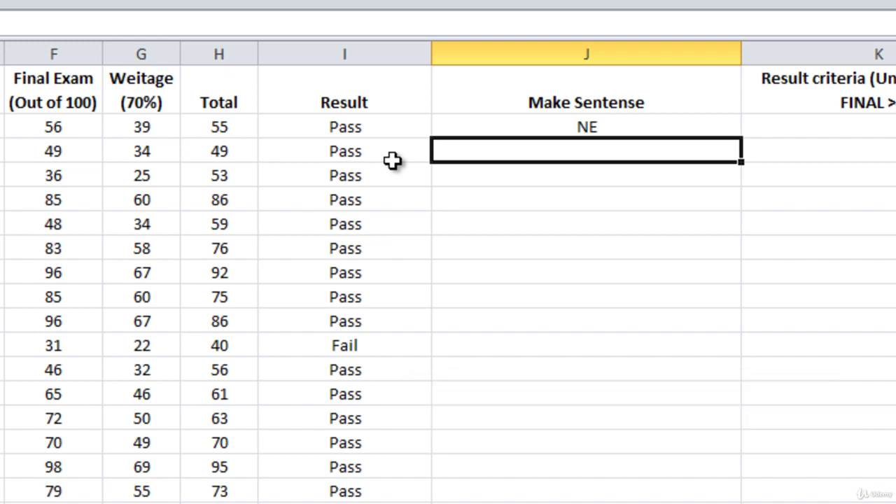
pyautogui.write('74')
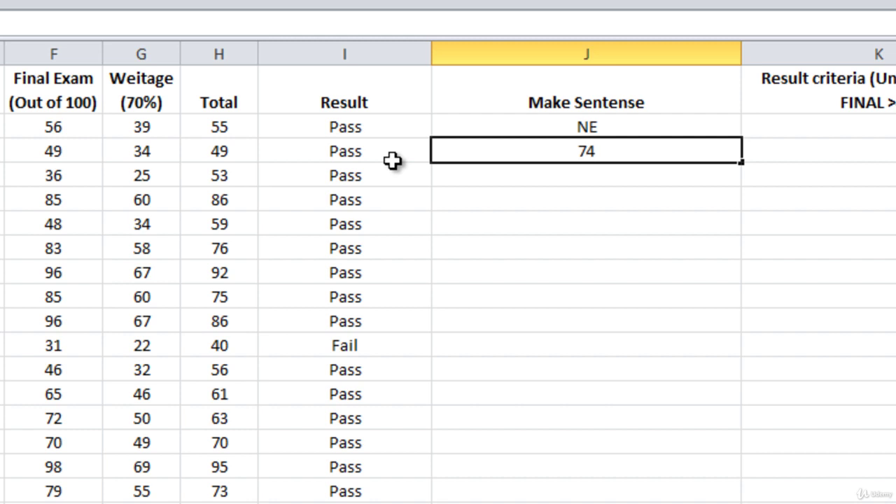
pyautogui.press('Return')
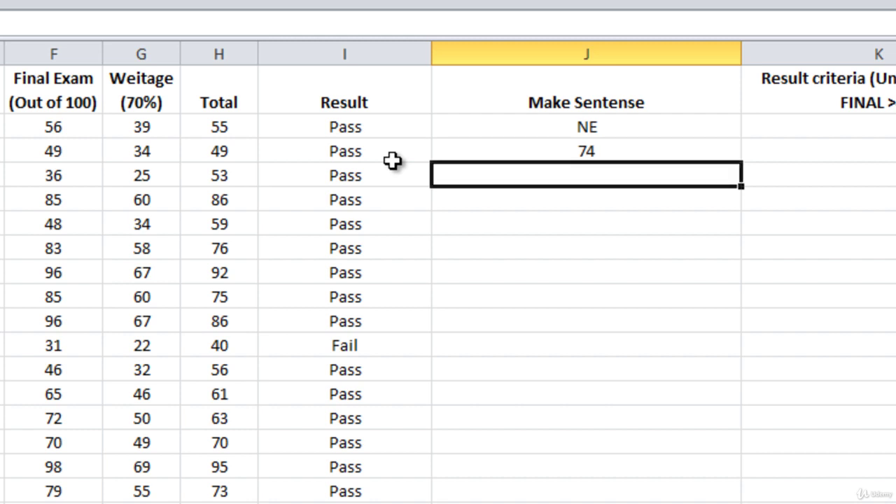
pyautogui.write('4')
pyautogui.press('Return')
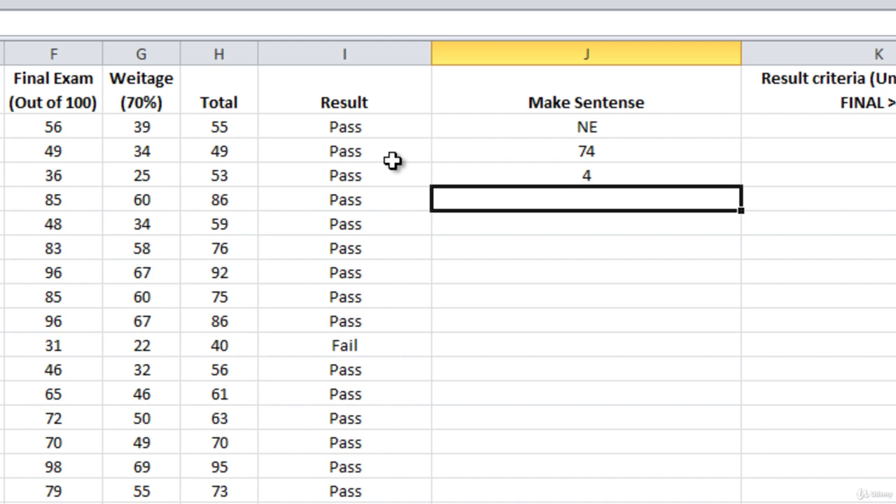
pyautogui.write('4000')
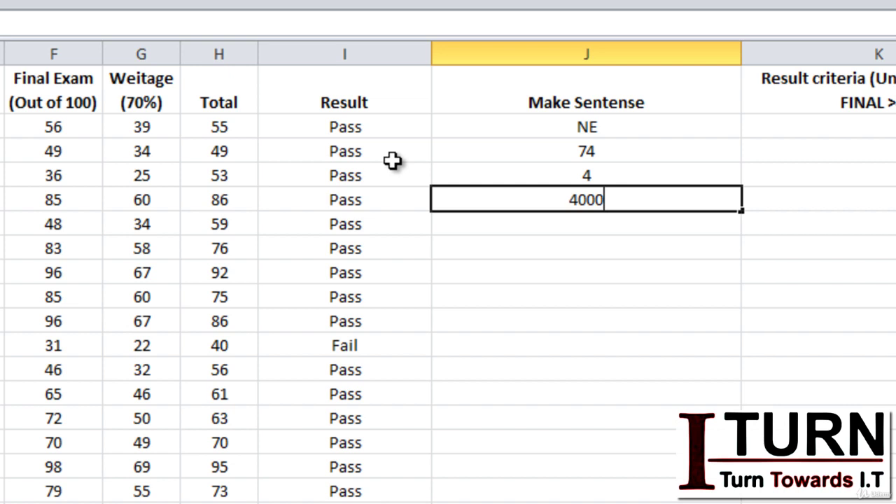
pyautogui.press('Return')
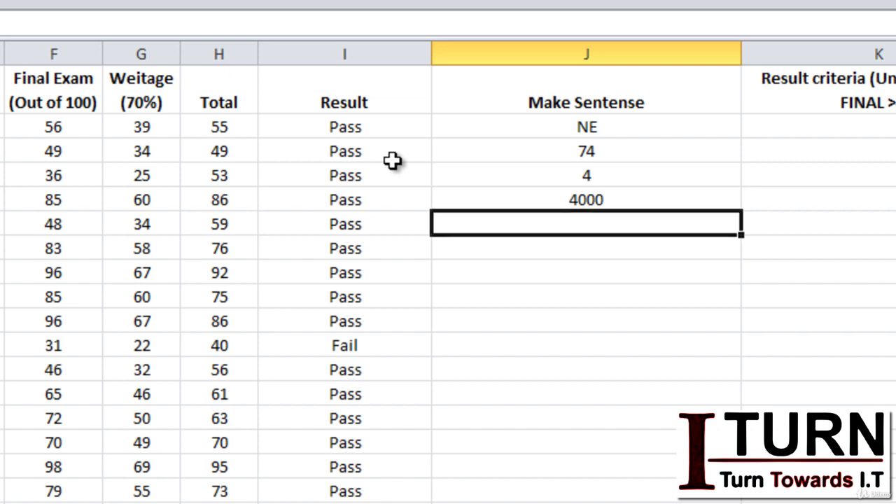